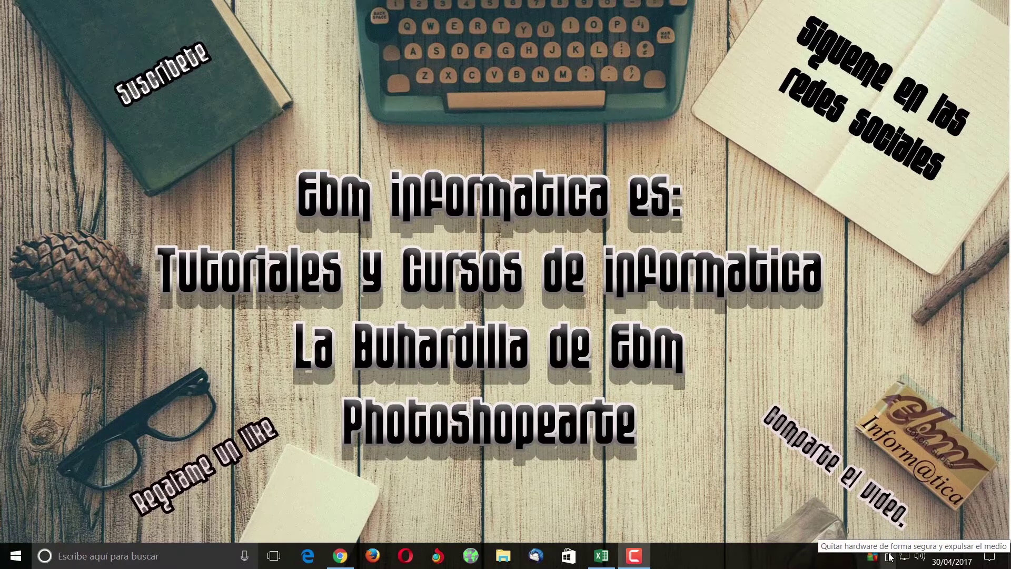
Step: Restore the Libro1 workbook from the taskbar
click(602, 557)
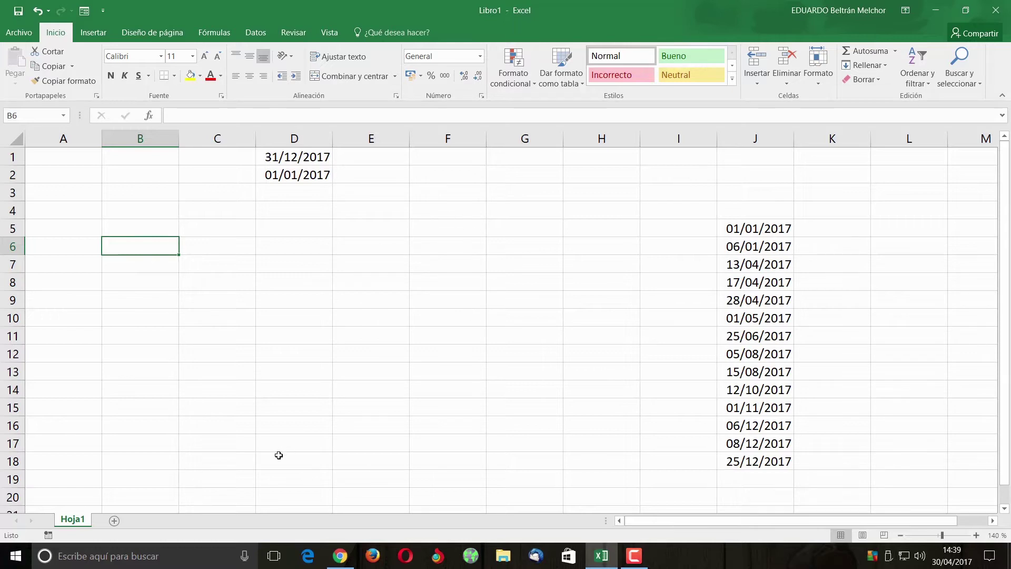
Step: Insert DIAS.LAB in B6 with start date D2 and end date D1
click(150, 116)
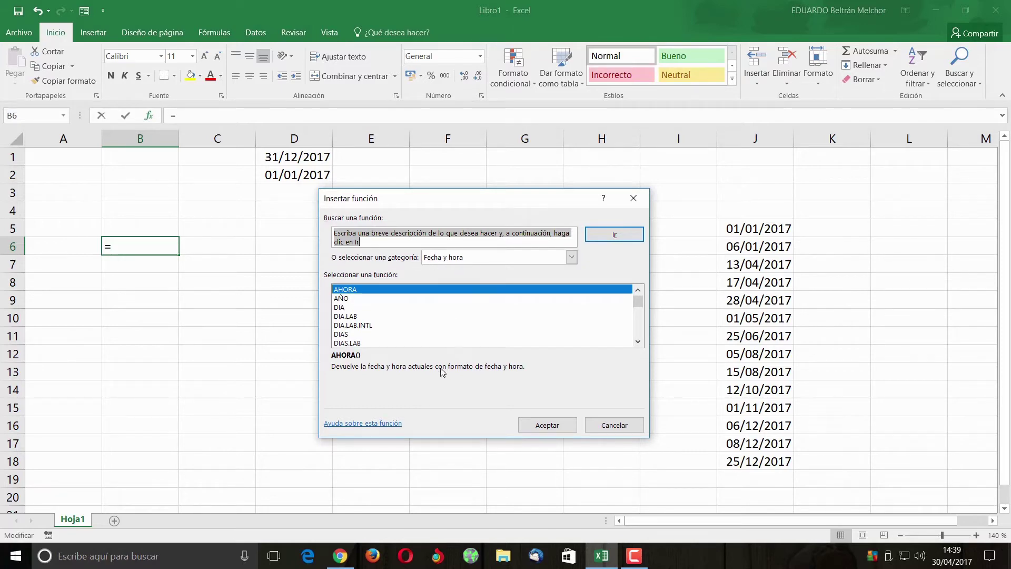
click(347, 343)
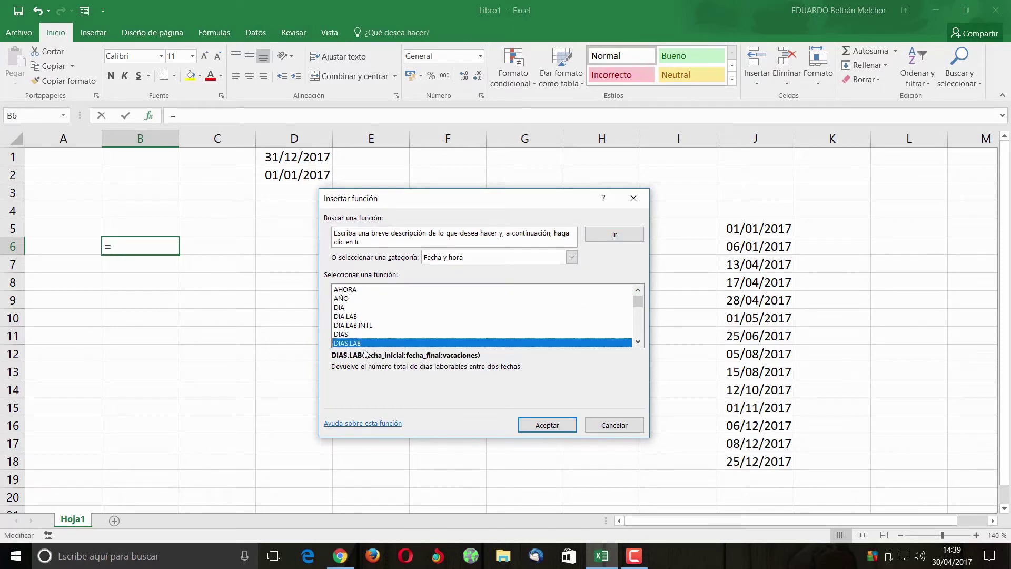
click(547, 426)
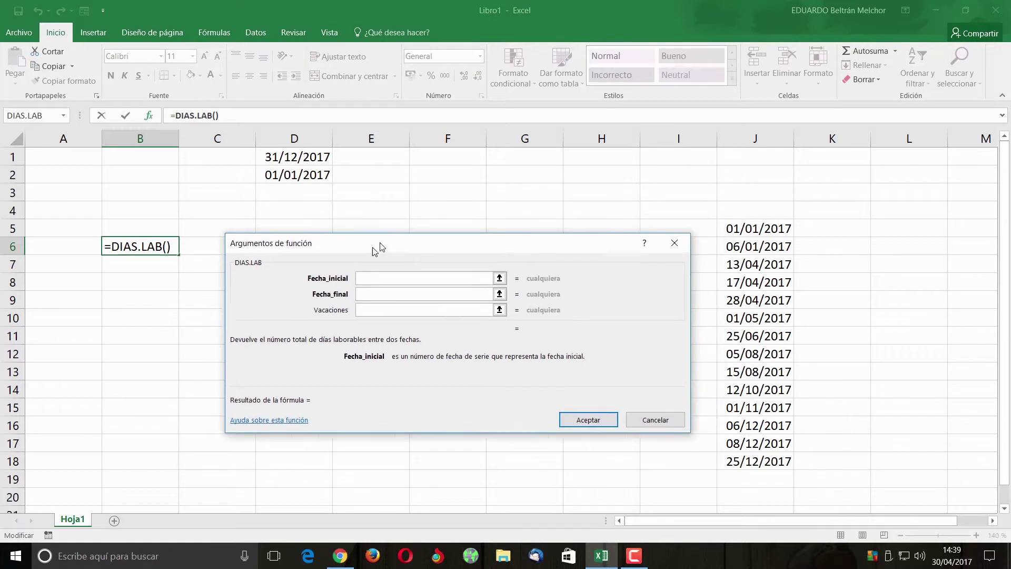
drag(383, 247, 346, 261)
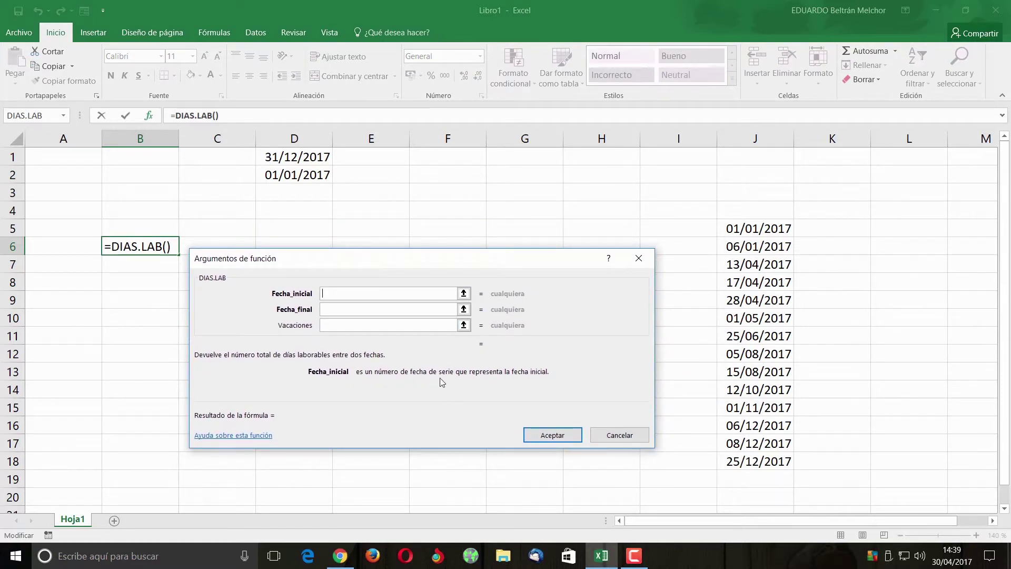
click(295, 175)
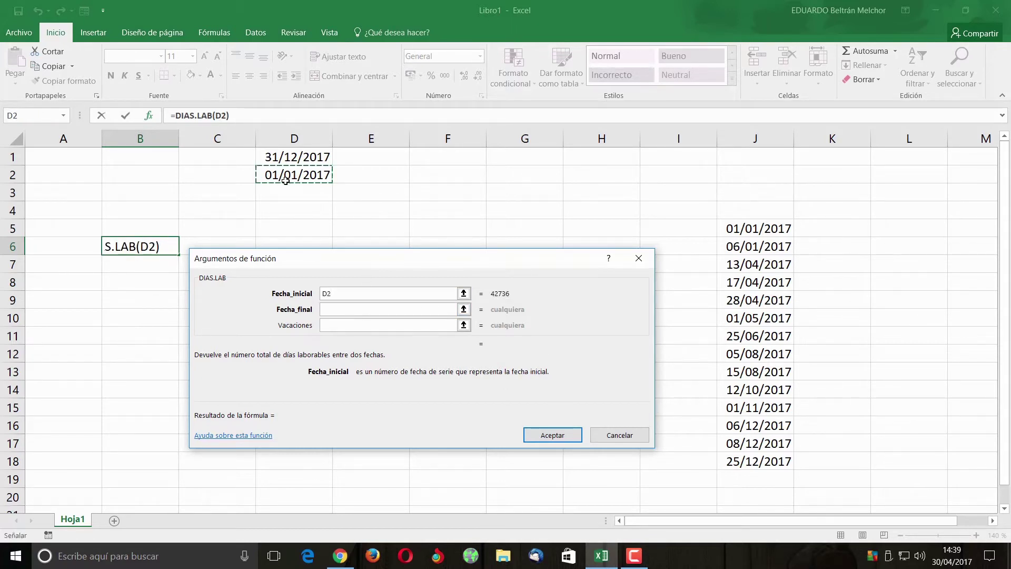
click(339, 310)
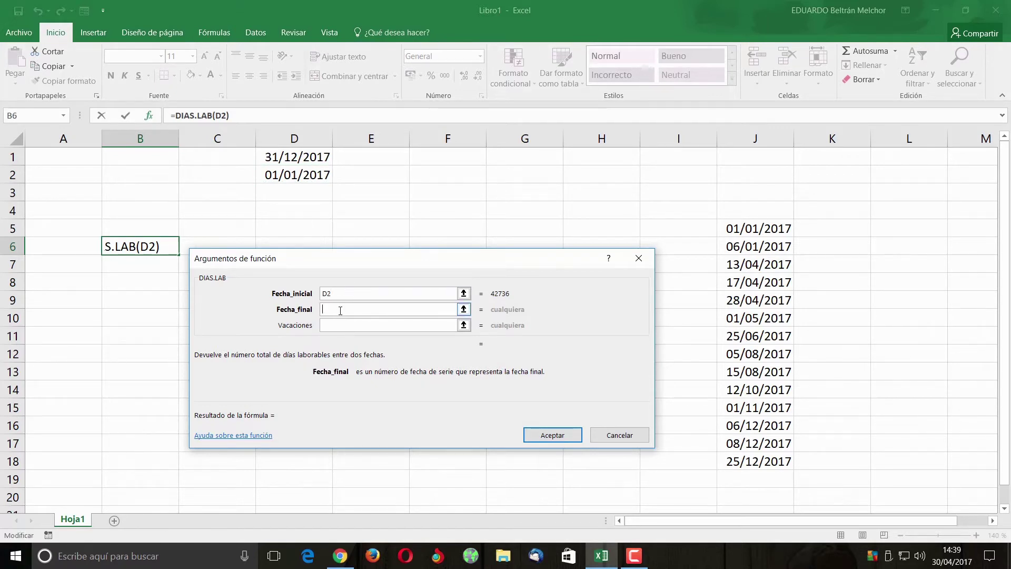
click(296, 157)
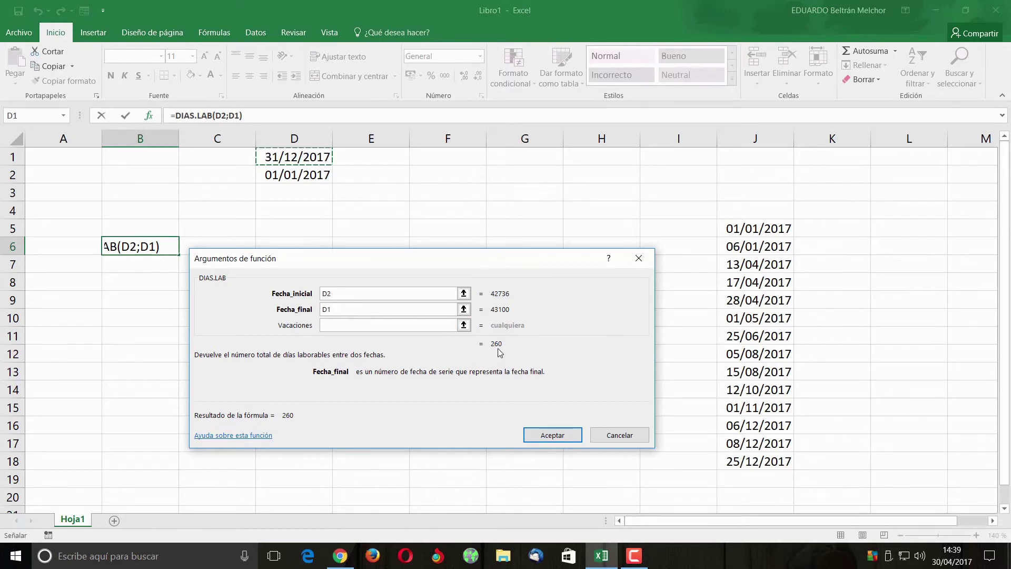
Step: Exclude holidays J5:J18 so B6 returns 249, and zoom the sheet in
drag(425, 268, 442, 247)
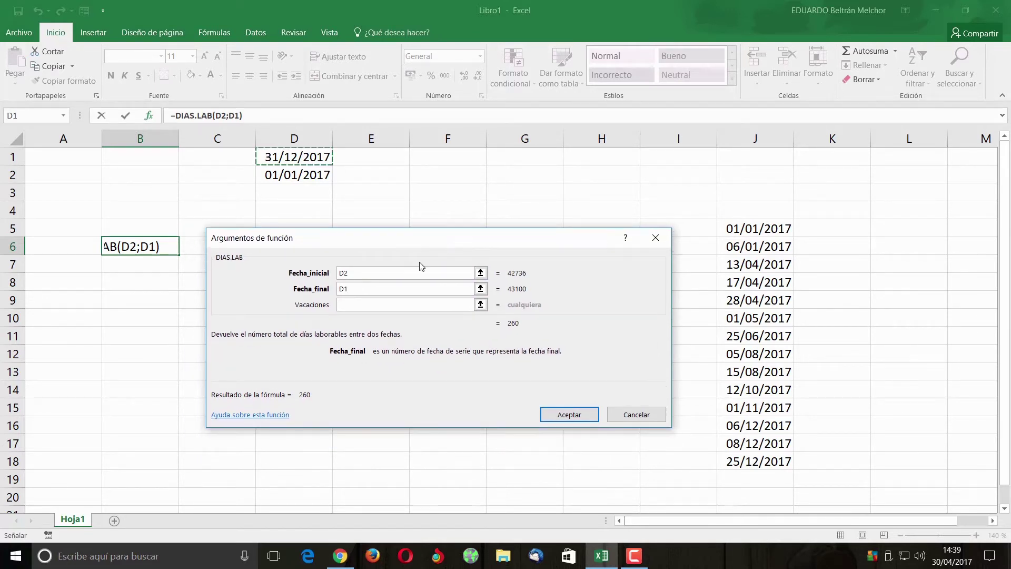
click(369, 305)
click(392, 304)
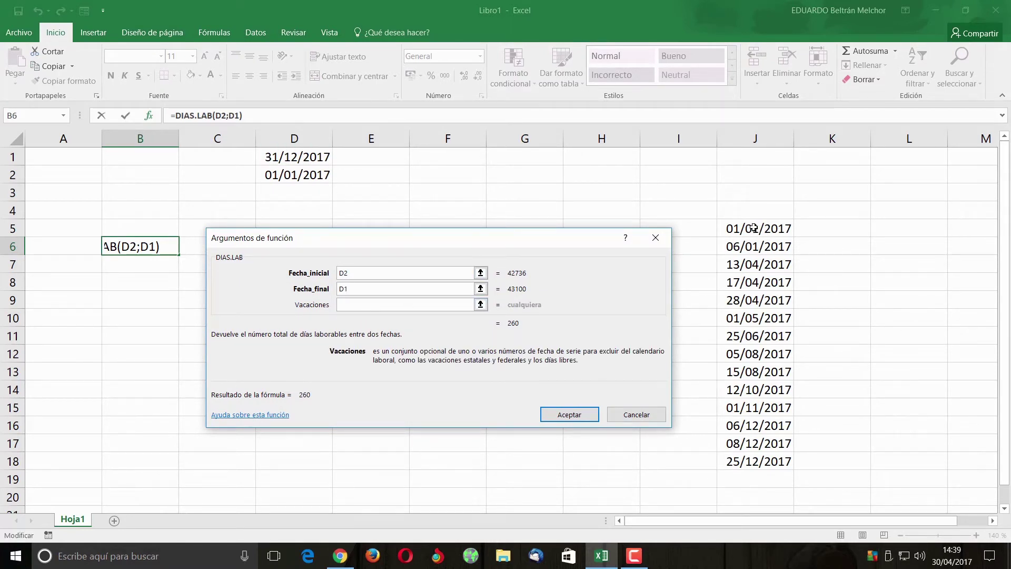
drag(753, 228, 759, 461)
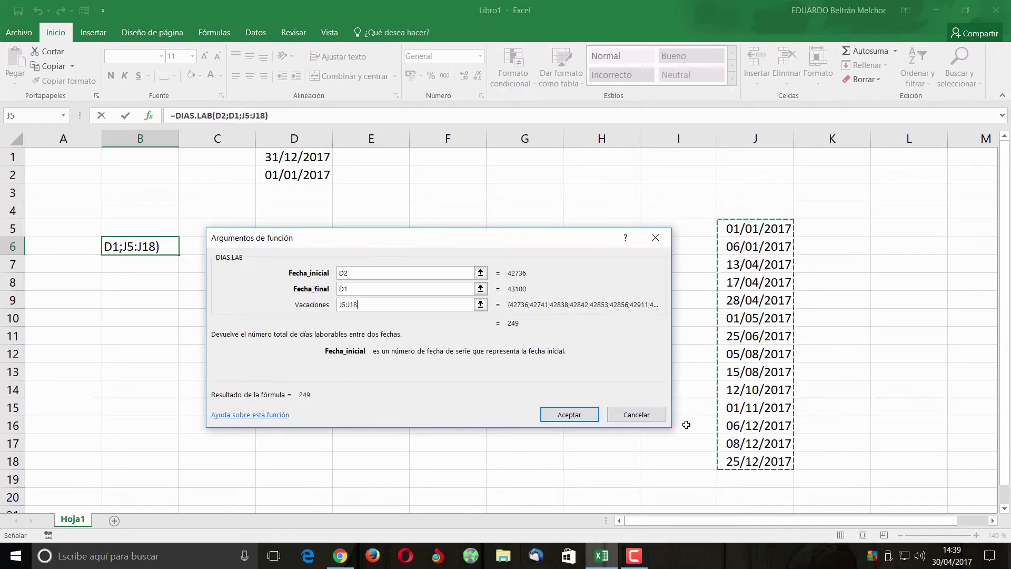
click(574, 418)
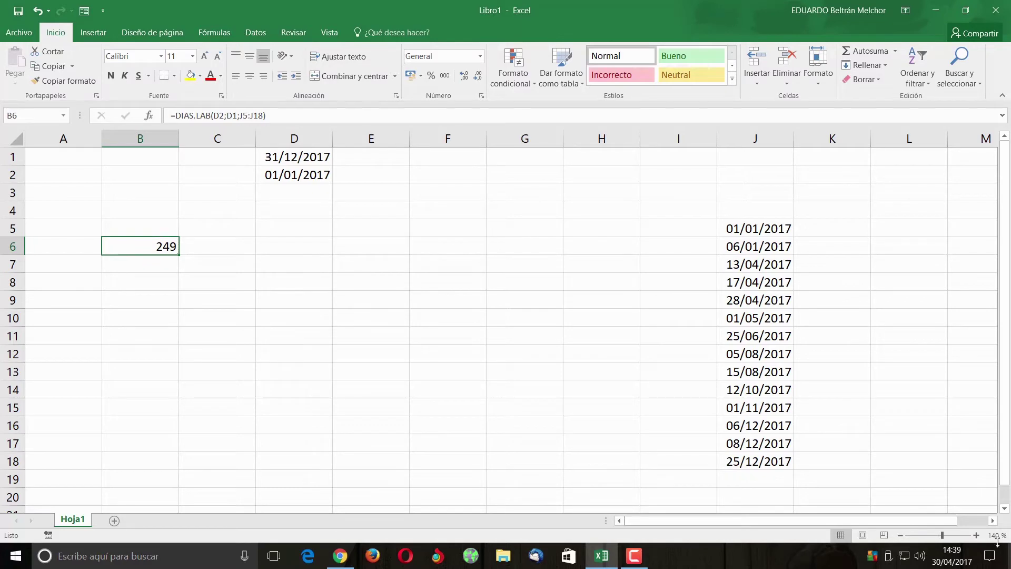
click(976, 535)
Step: Zoom the sheet to 160 % and scroll to review the dates
click(976, 535)
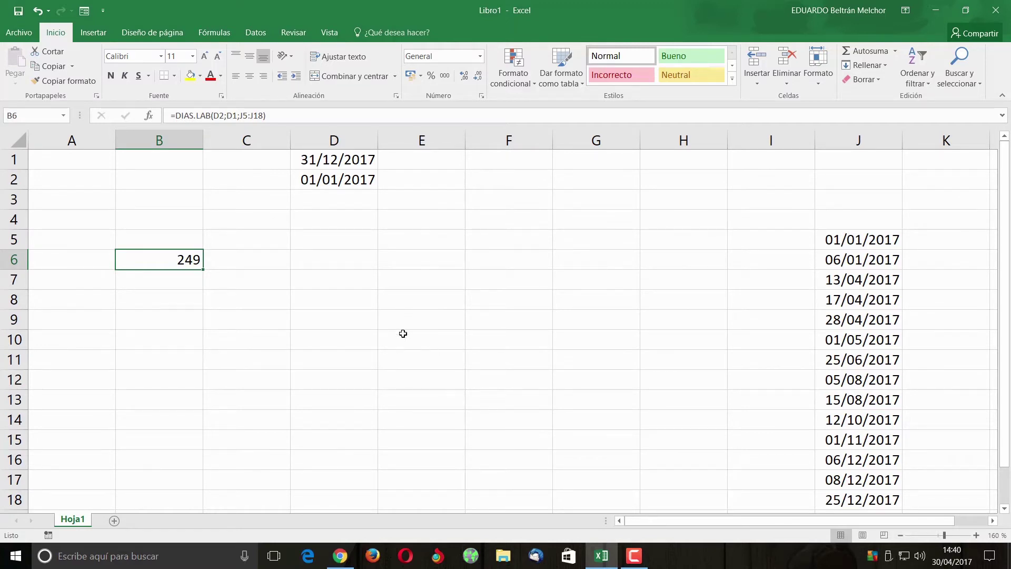
scroll(364, 291, down, 1)
scroll(326, 290, down, 1)
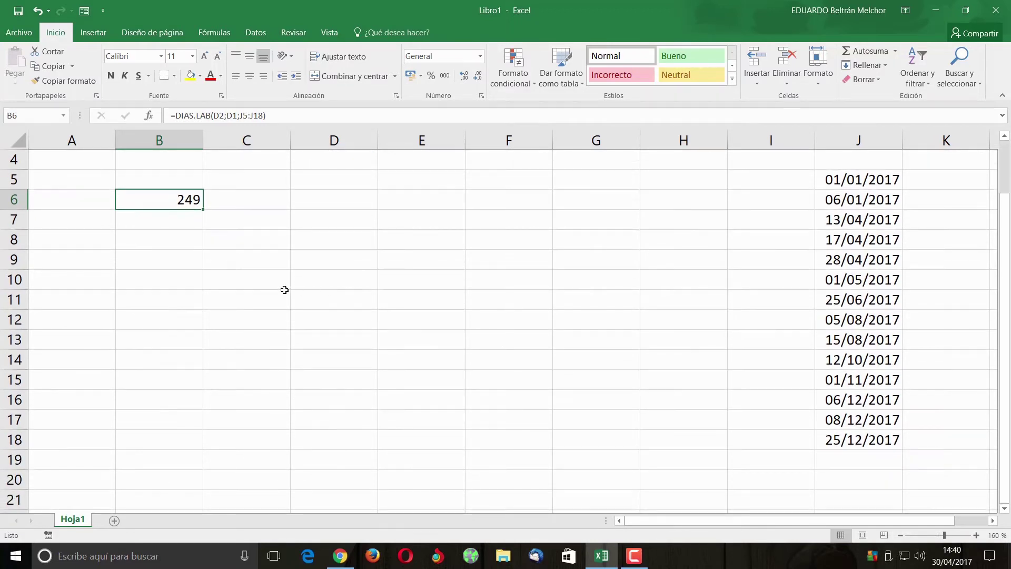
scroll(272, 295, up, 2)
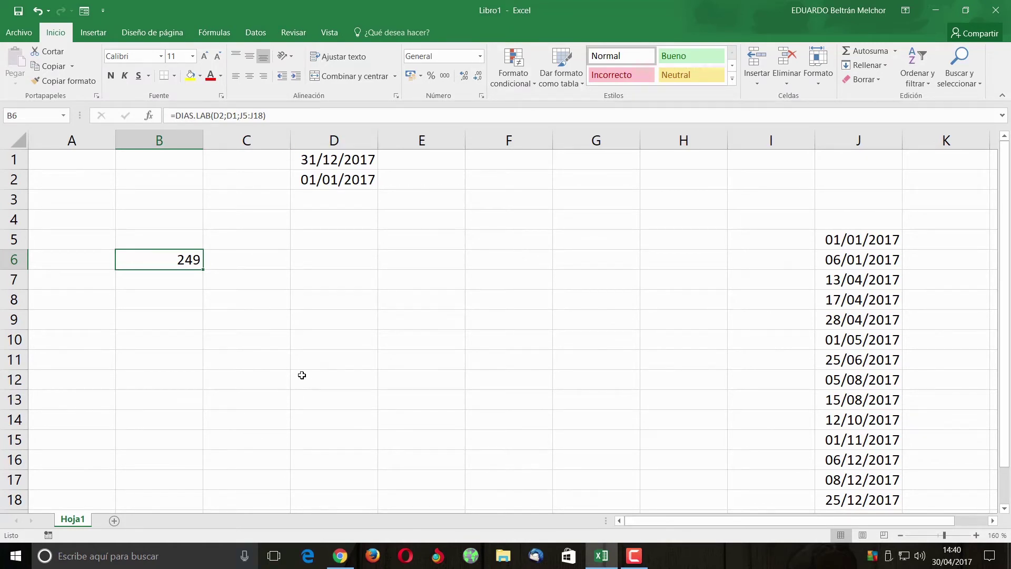
Step: Enter =HOY() in D11 so it displays today's date 30/04/2017
click(294, 363)
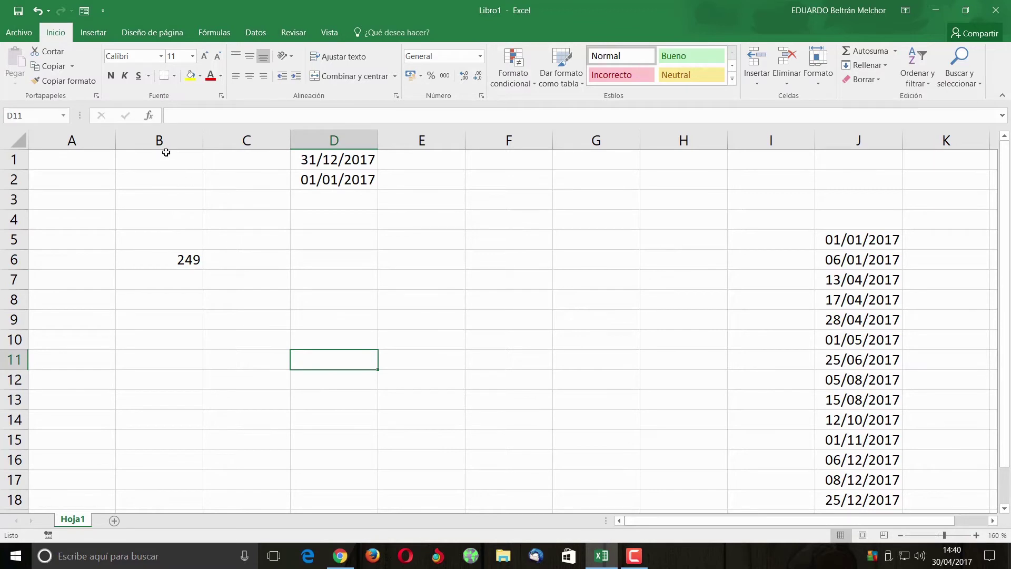
click(150, 115)
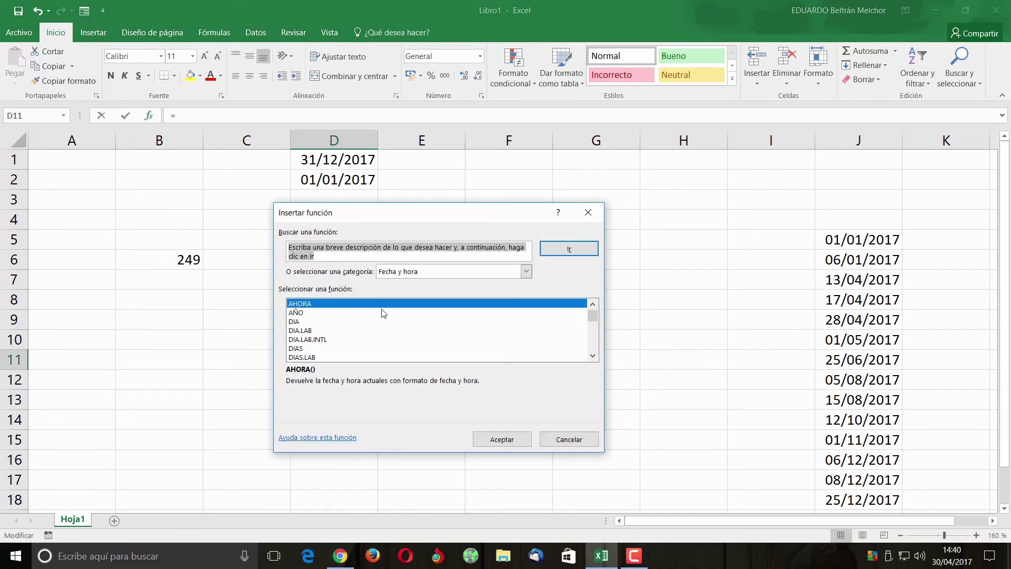
scroll(384, 313, down, 1)
scroll(450, 316, down, 1)
scroll(447, 316, down, 1)
scroll(447, 316, down, 1)
scroll(445, 319, up, 1)
click(592, 356)
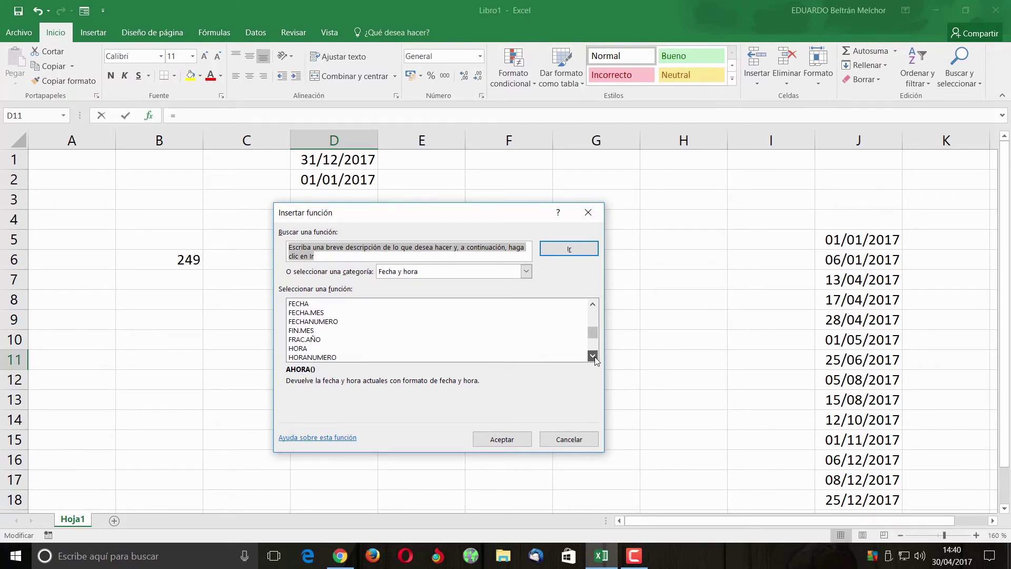
click(314, 339)
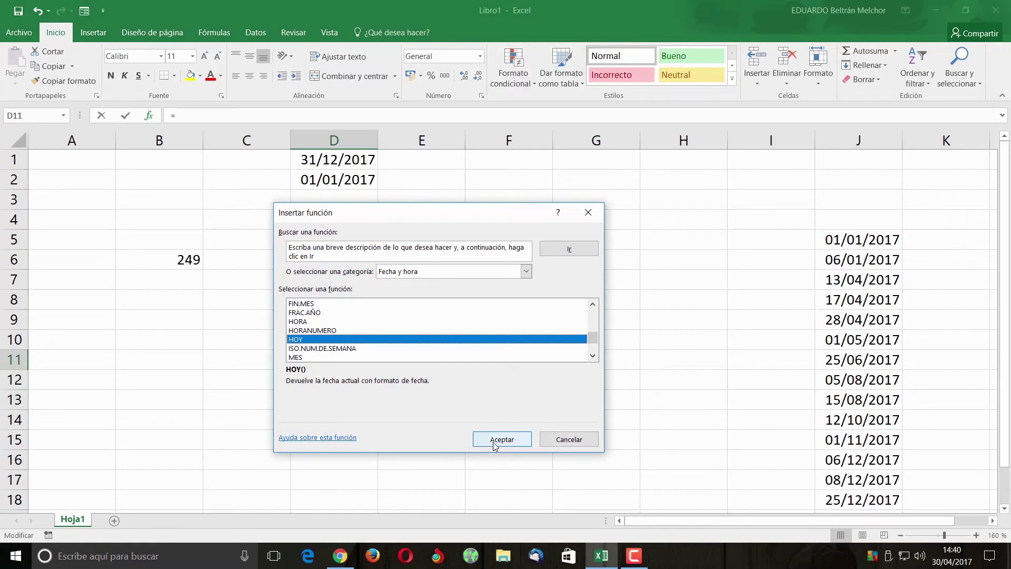
click(495, 441)
click(463, 375)
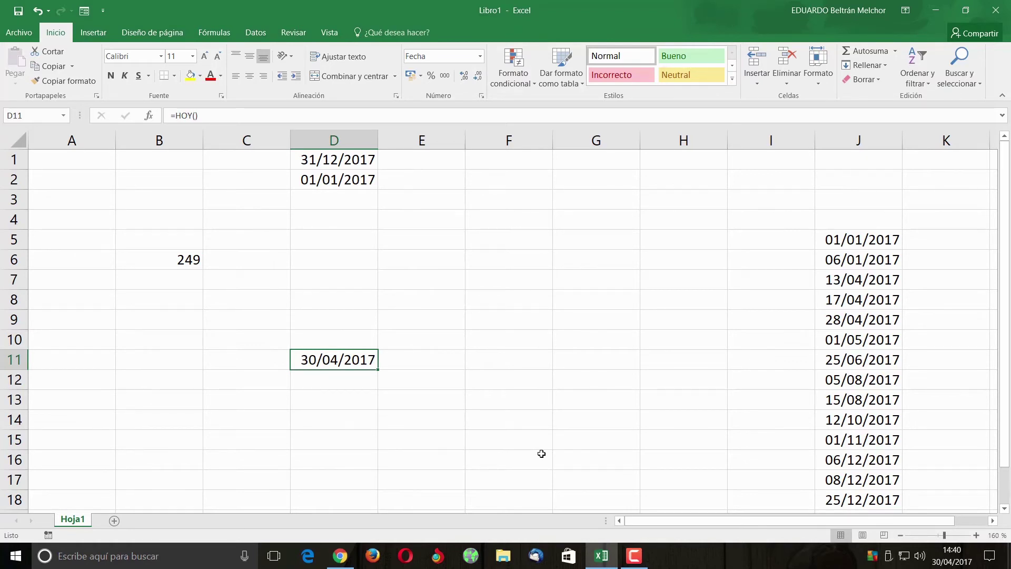
click(510, 282)
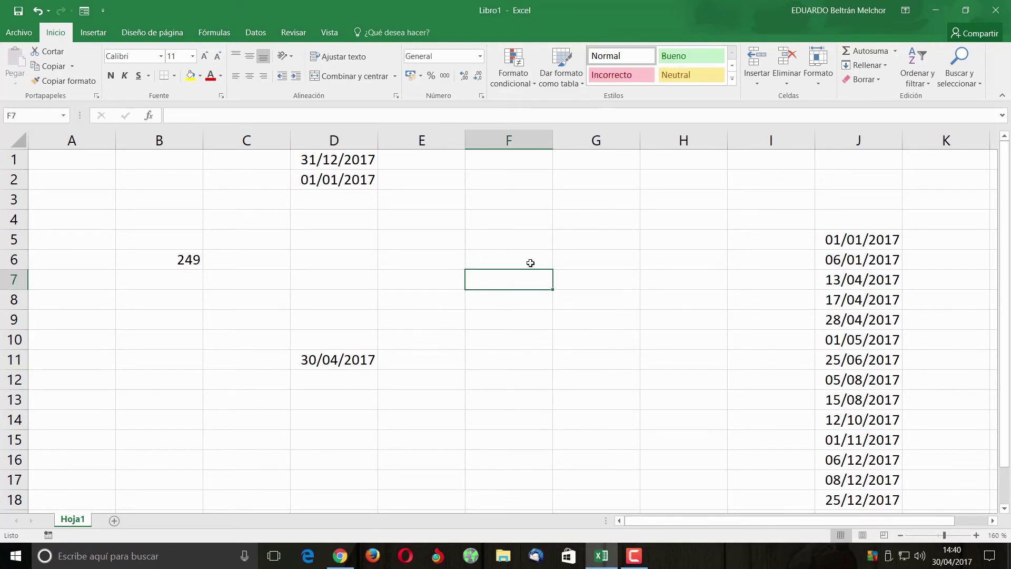
Step: Insert =AHORA() in F7 showing 30/04/2017 14:40, then minimise the workbook
click(149, 116)
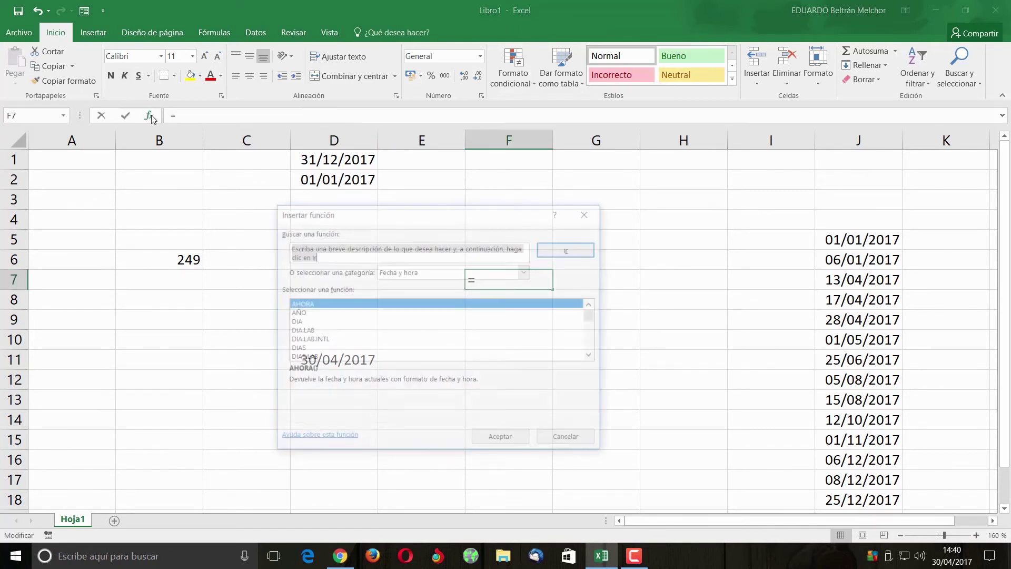
click(500, 439)
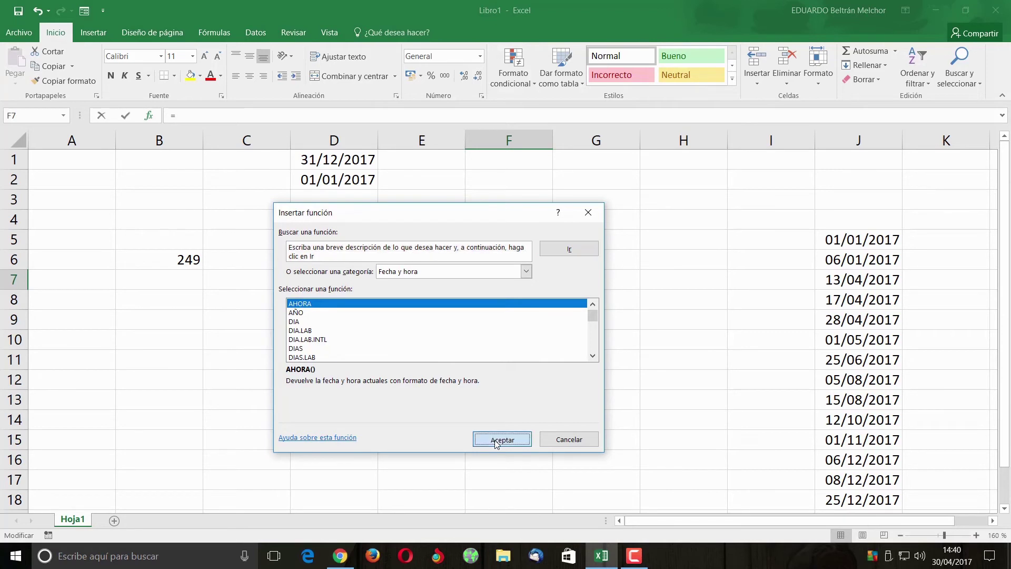
click(456, 367)
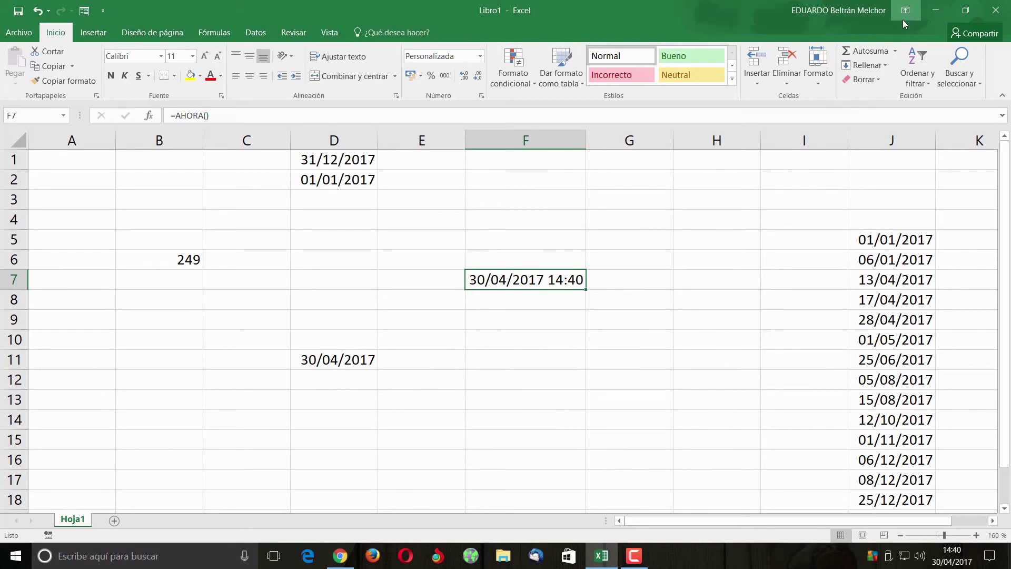
click(937, 10)
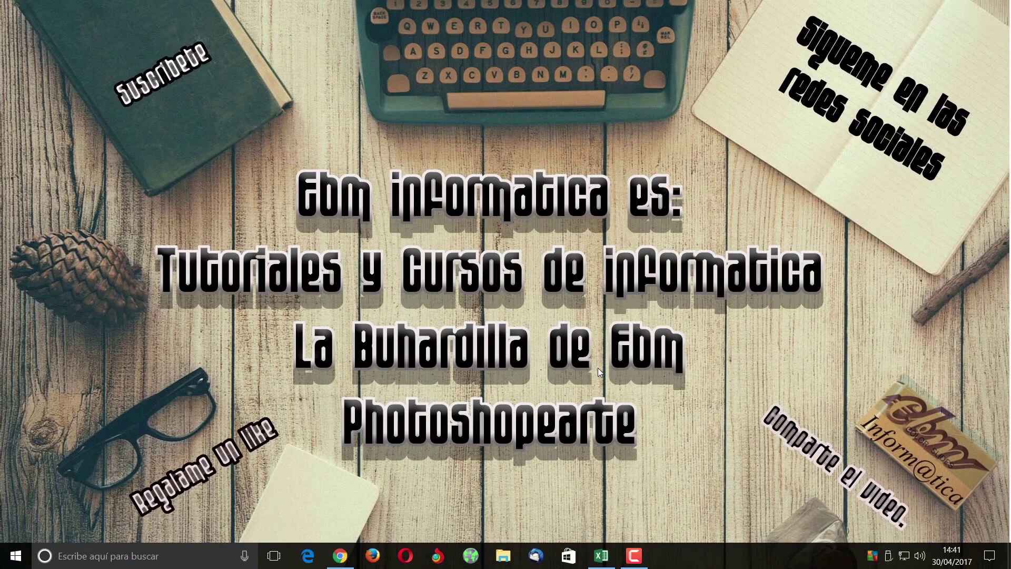